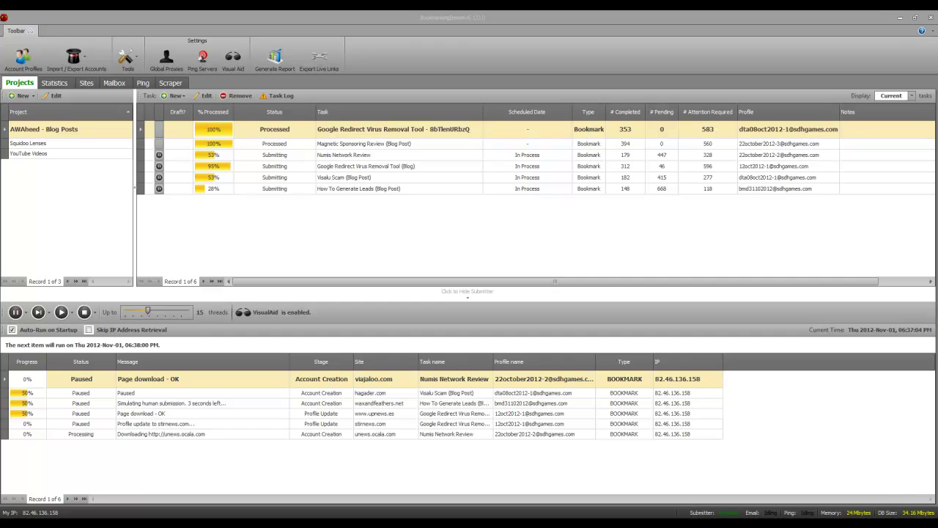
# - Review the task lists of the YouTube Videos and AWAheed - Blog Posts projects and the daily submission statistics
pyautogui.click(36, 151)
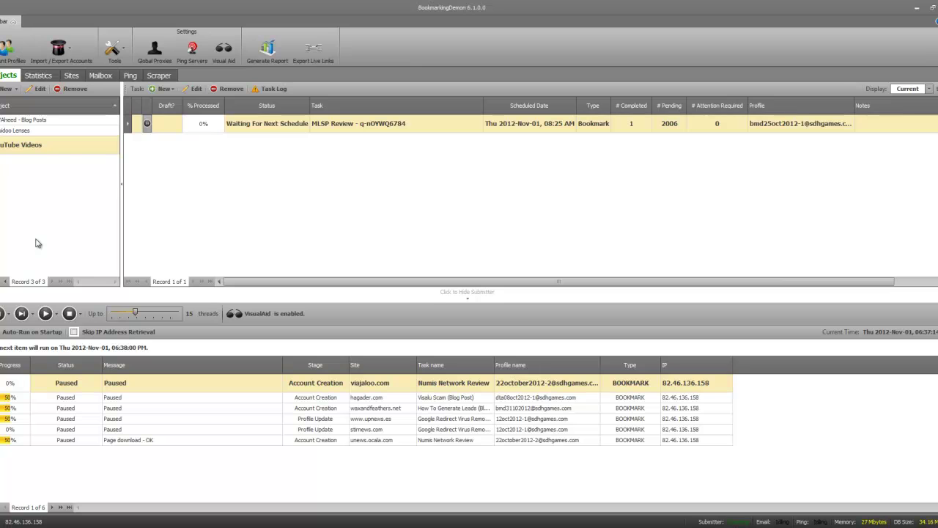
pyautogui.click(40, 119)
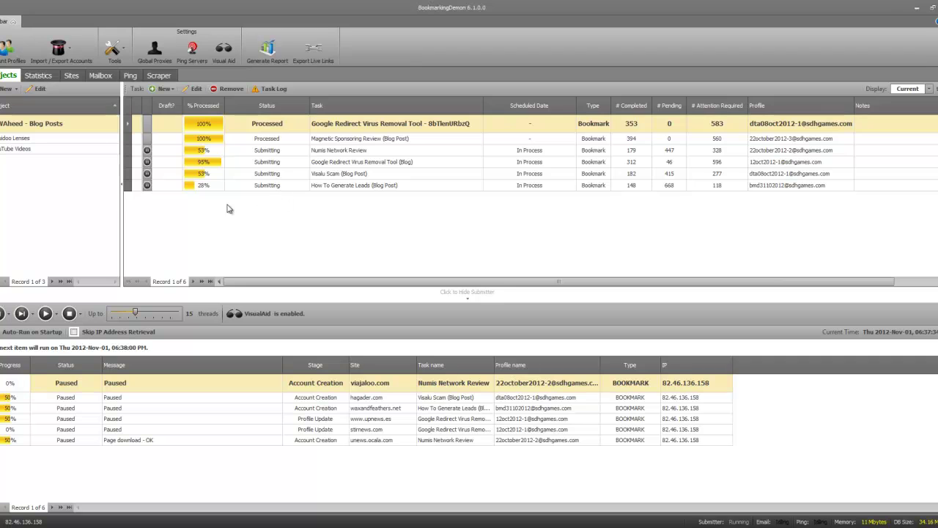
pyautogui.click(42, 79)
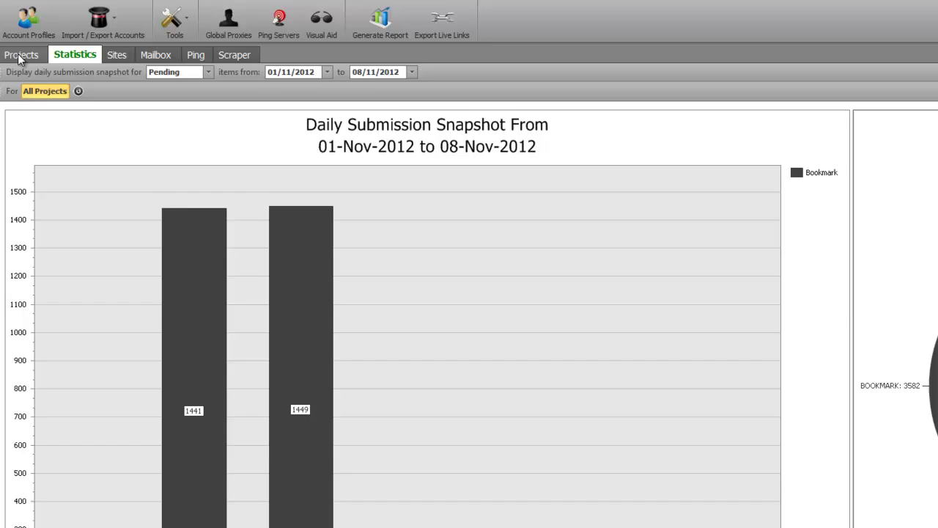
pyautogui.click(5, 76)
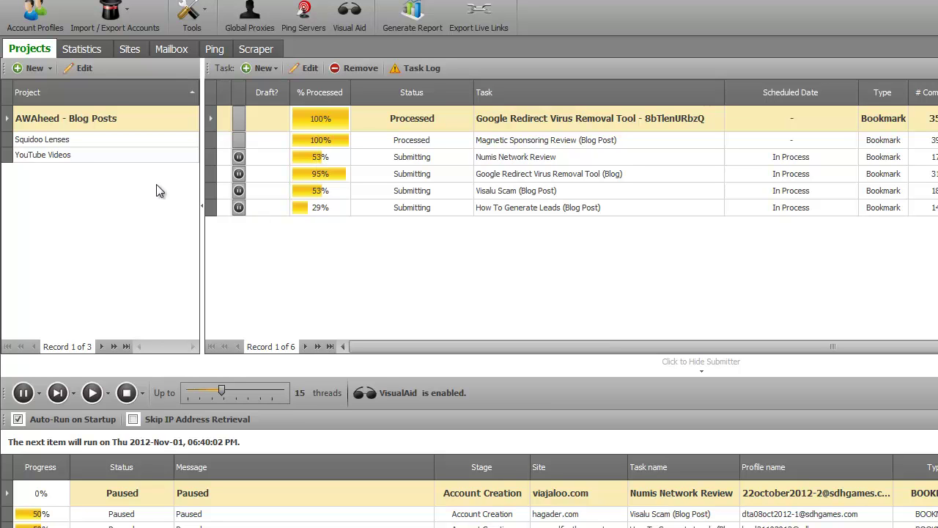
# - Pause the MLSP Review task in YouTube Videos and the four submitting tasks in AWAheed - Blog Posts
pyautogui.click(94, 156)
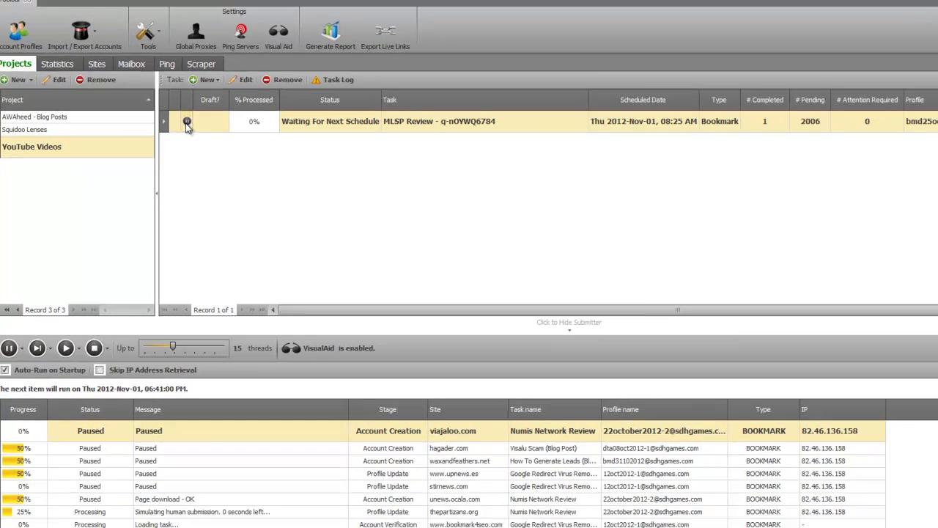
pyautogui.click(237, 120)
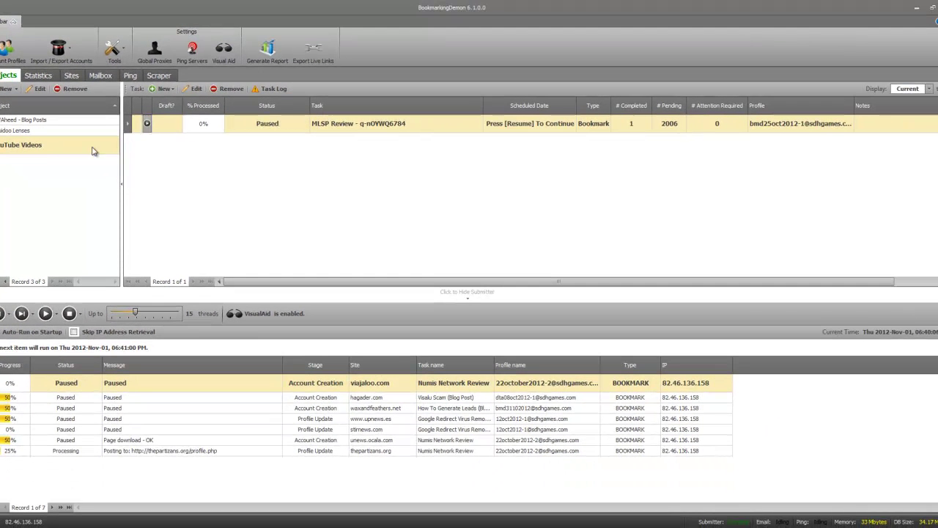
pyautogui.click(44, 121)
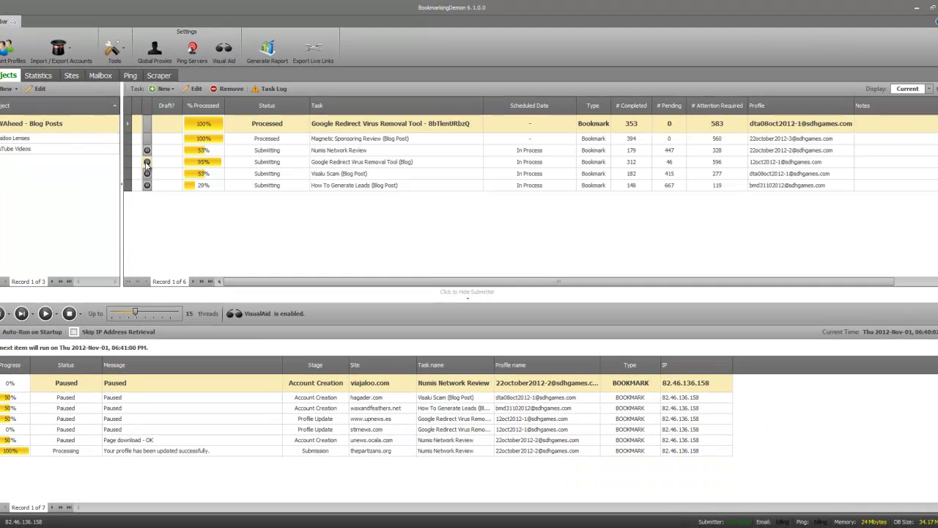
pyautogui.click(147, 150)
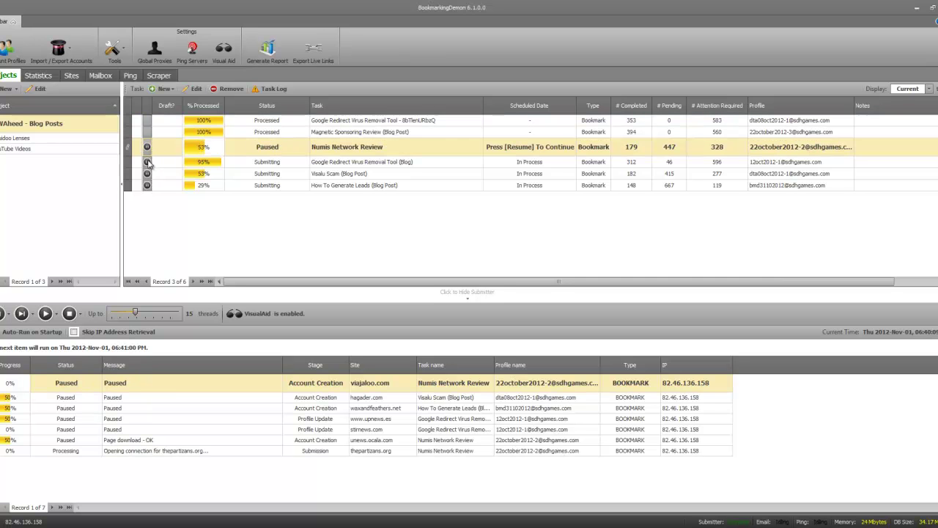
pyautogui.click(146, 161)
pyautogui.click(146, 170)
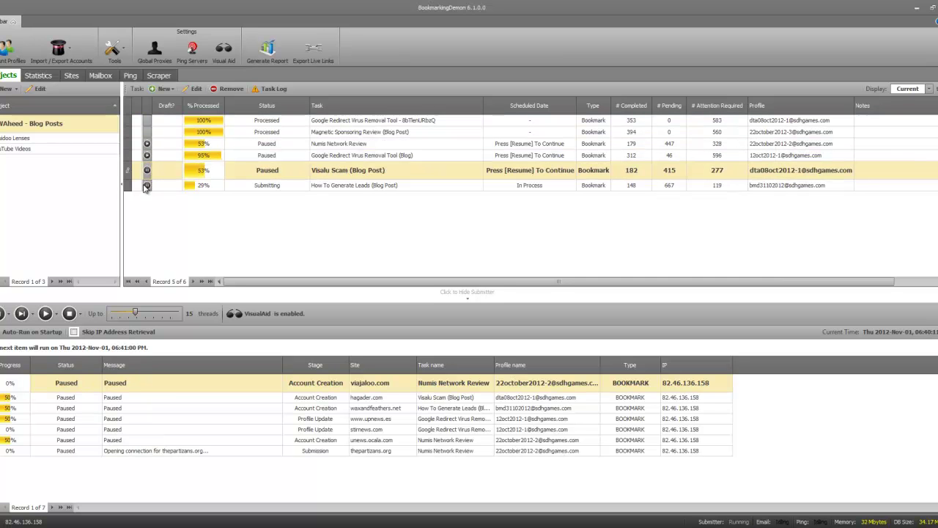
pyautogui.click(147, 185)
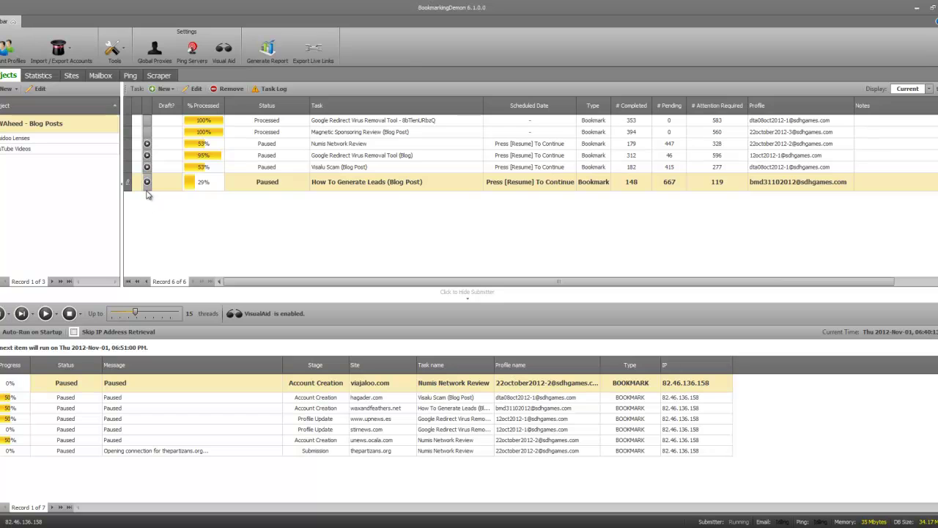
# - Examine the bookmark site list sorted by highest PR, including its health and CAPTCHA details, and return to the projects
pyautogui.click(22, 148)
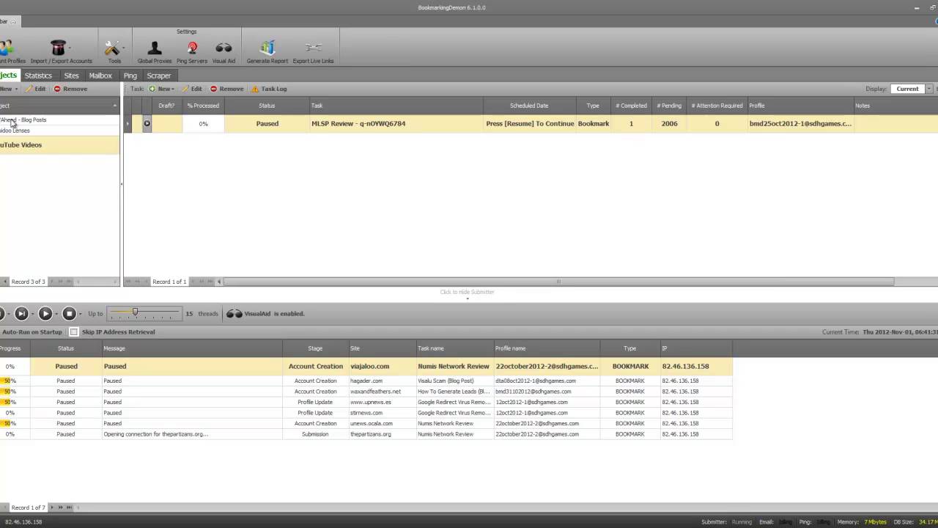
pyautogui.click(71, 75)
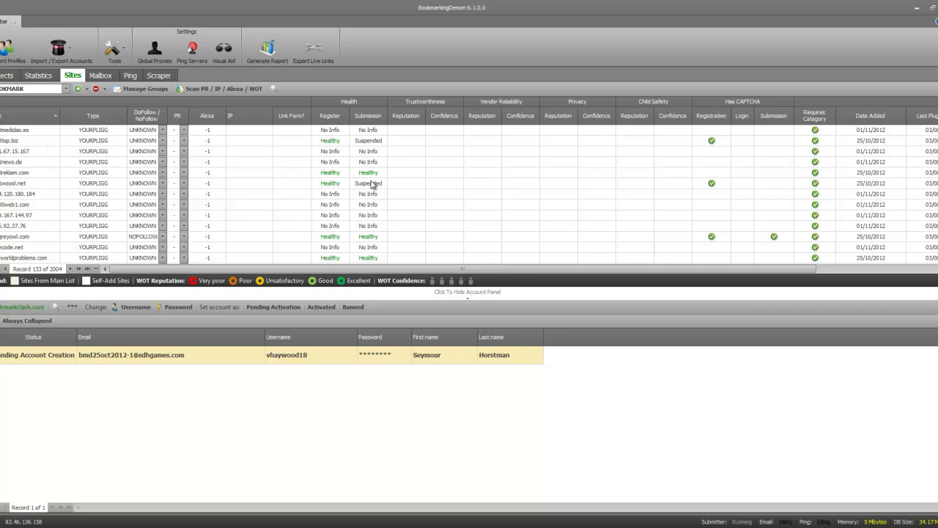
pyautogui.click(175, 118)
pyautogui.click(175, 118)
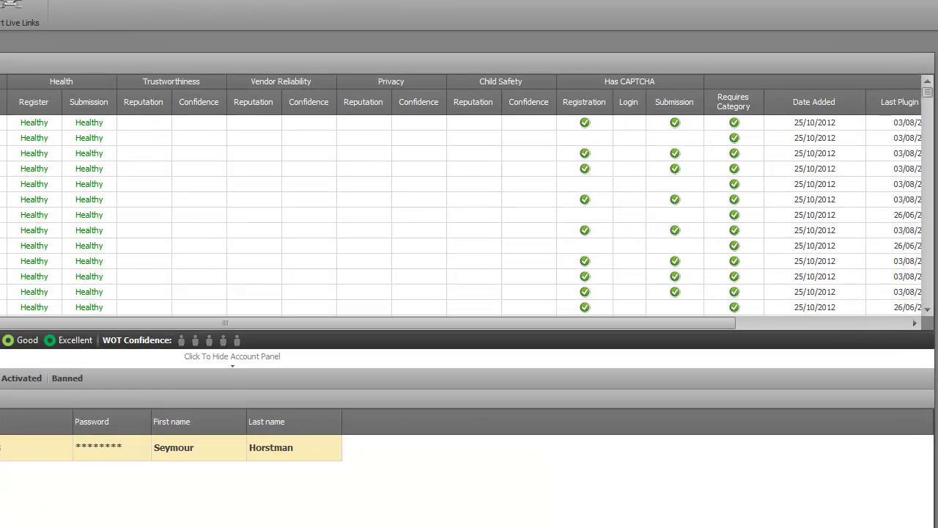
pyautogui.click(929, 102)
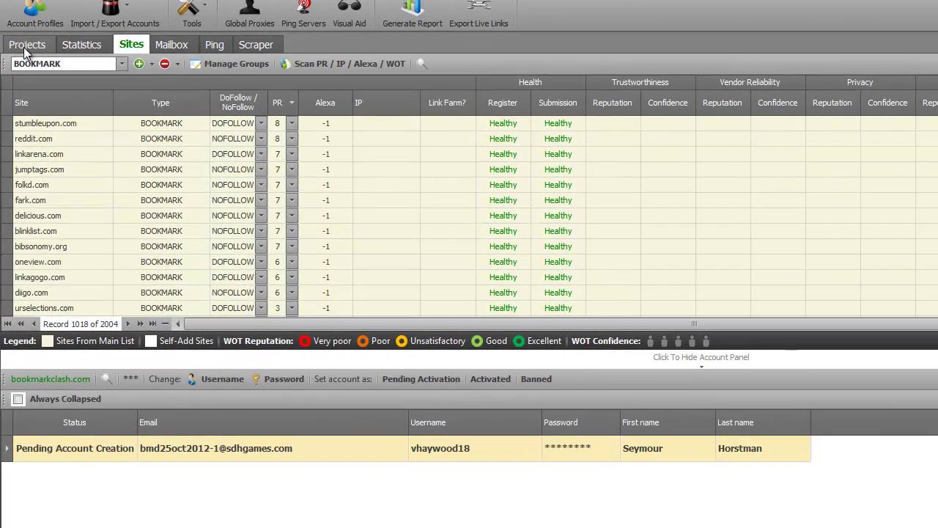
pyautogui.click(13, 60)
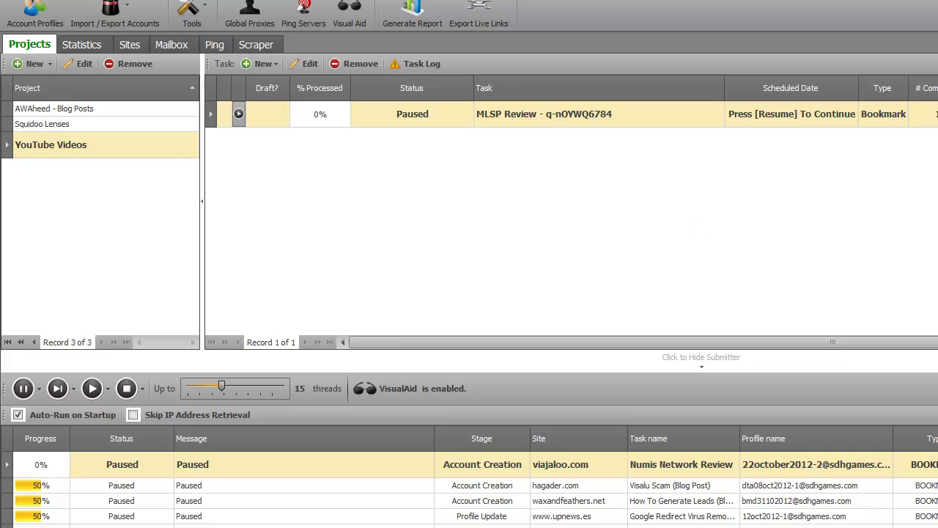
# - Launch Rank Tracker from the desktop's SEO shortcuts and move the BookmarkingDemon window aside
pyautogui.press('super+d')
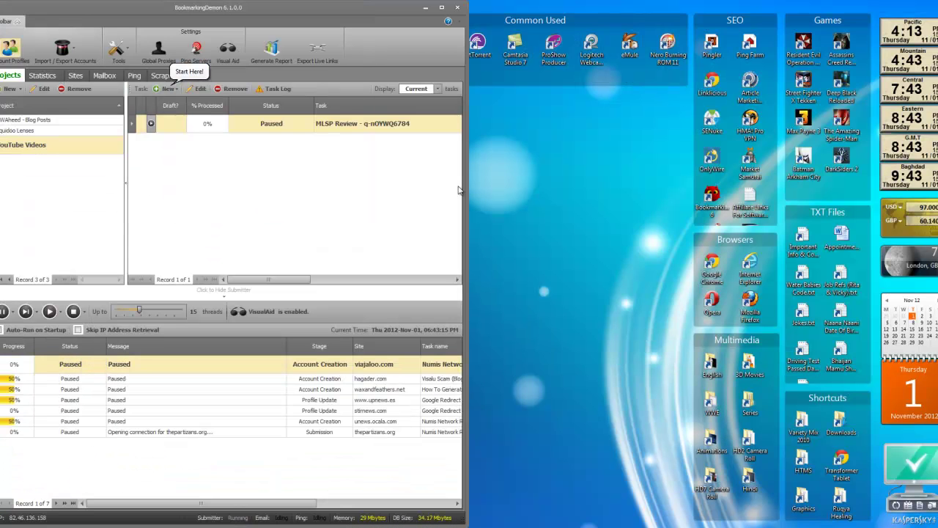
pyautogui.scroll(-5, 730, 167)
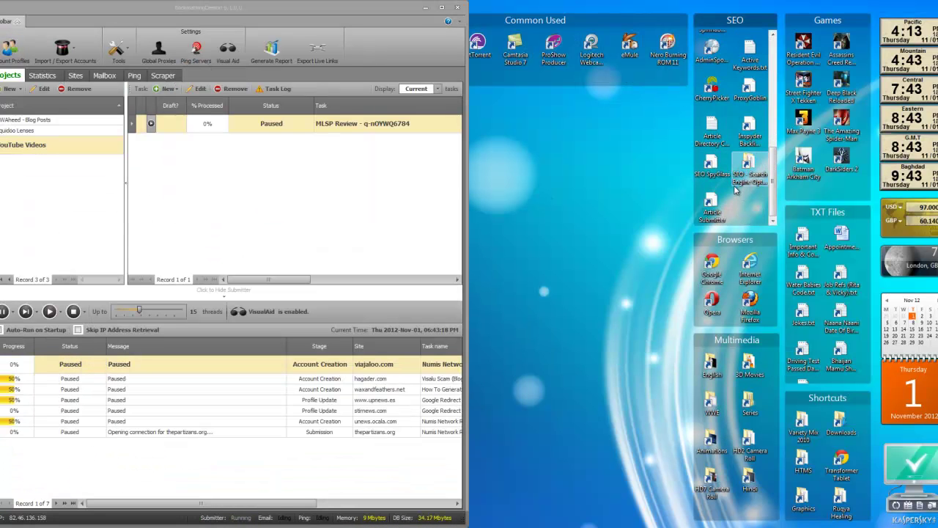
pyautogui.scroll(3, 732, 183)
pyautogui.doubleClick(749, 85)
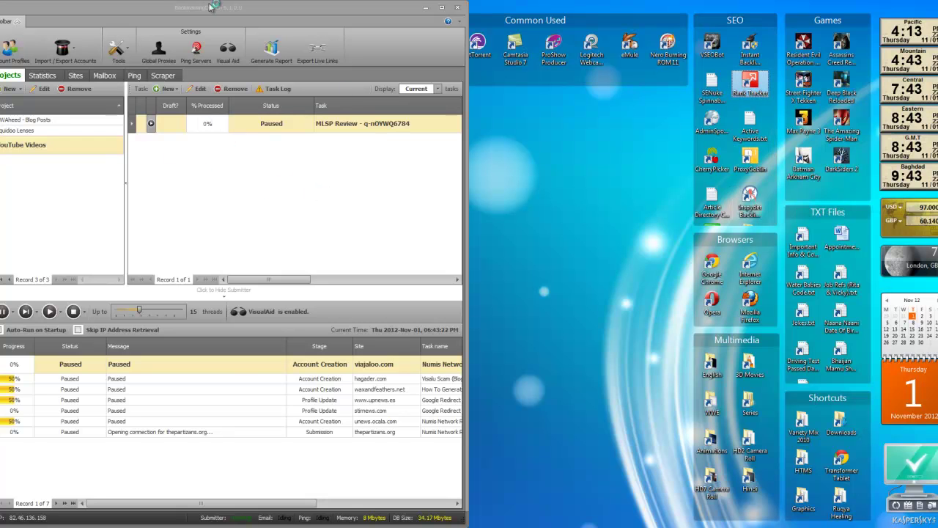
pyautogui.moveTo(210, 9); pyautogui.dragTo(50, 35)
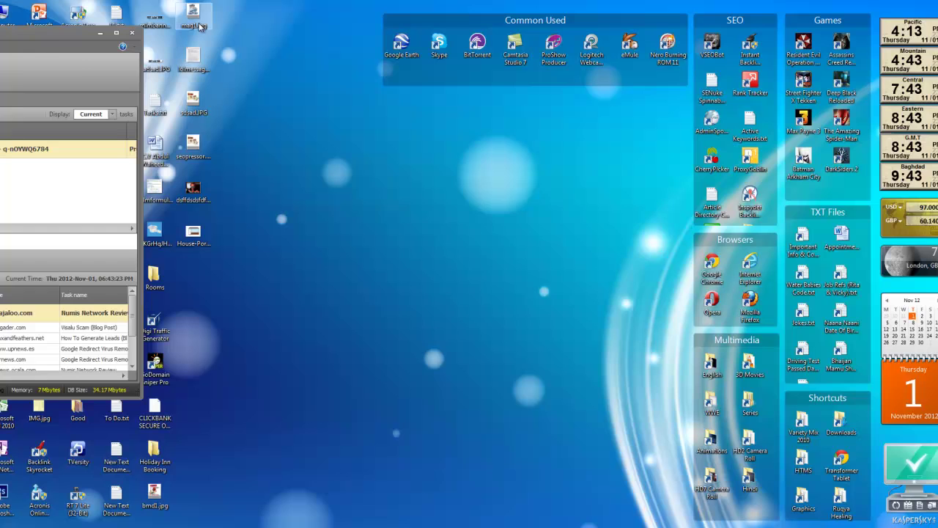
pyautogui.doubleClick(50, 34)
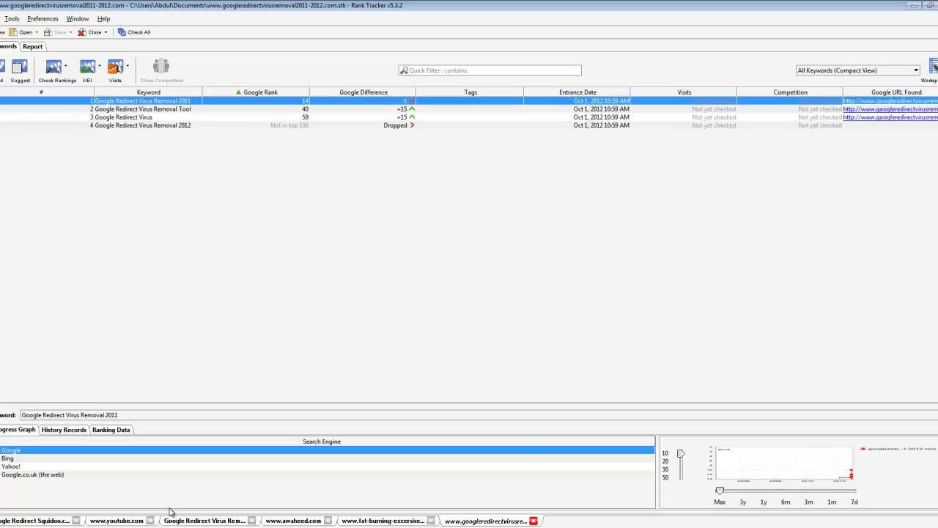
pyautogui.click(290, 520)
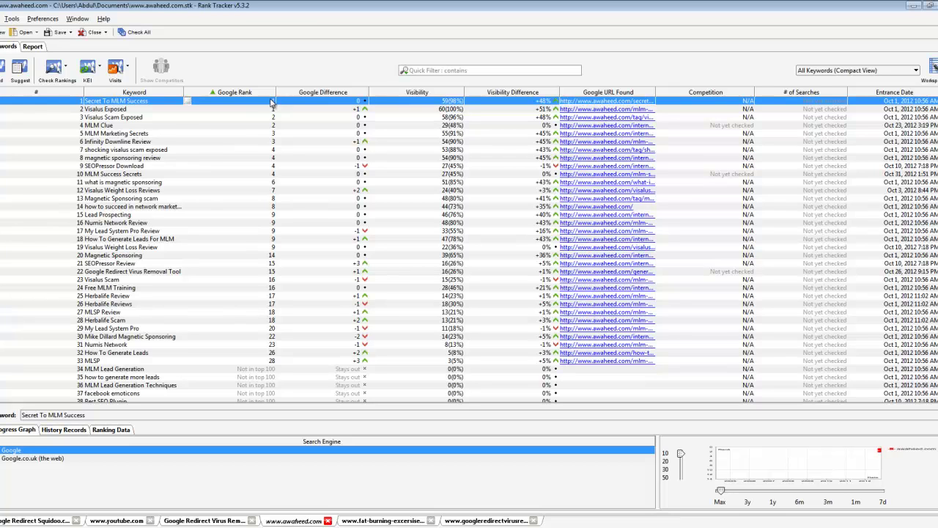
pyautogui.click(122, 248)
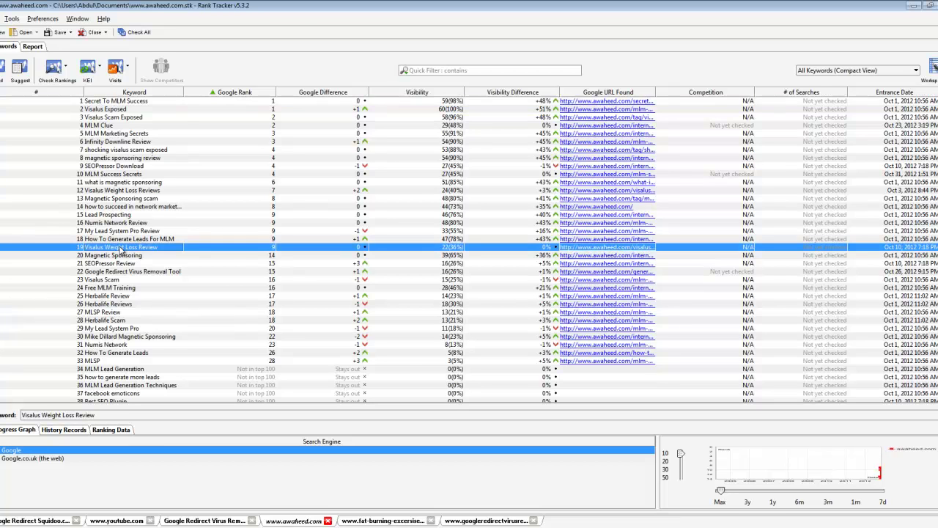
pyautogui.keyDown('shift'); pyautogui.click(124, 103); pyautogui.keyUp('shift')
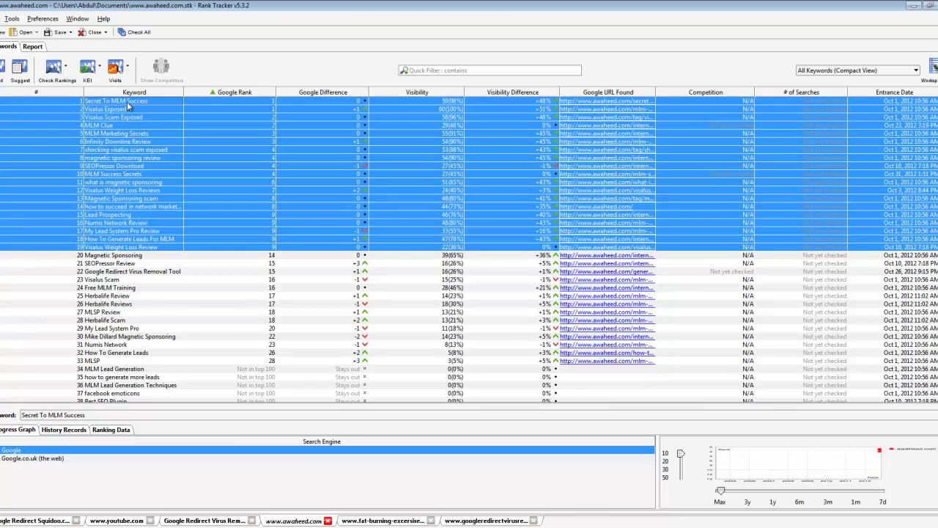
pyautogui.click(222, 99)
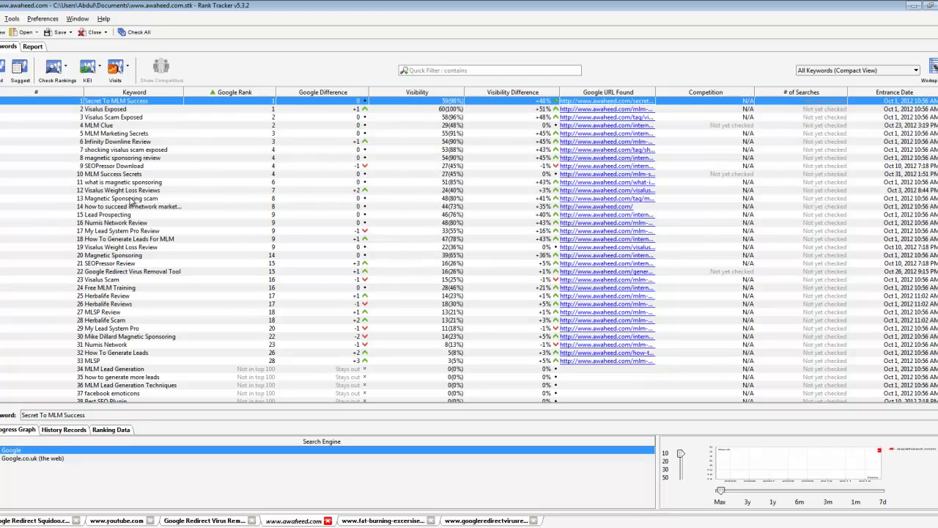
pyautogui.click(169, 248)
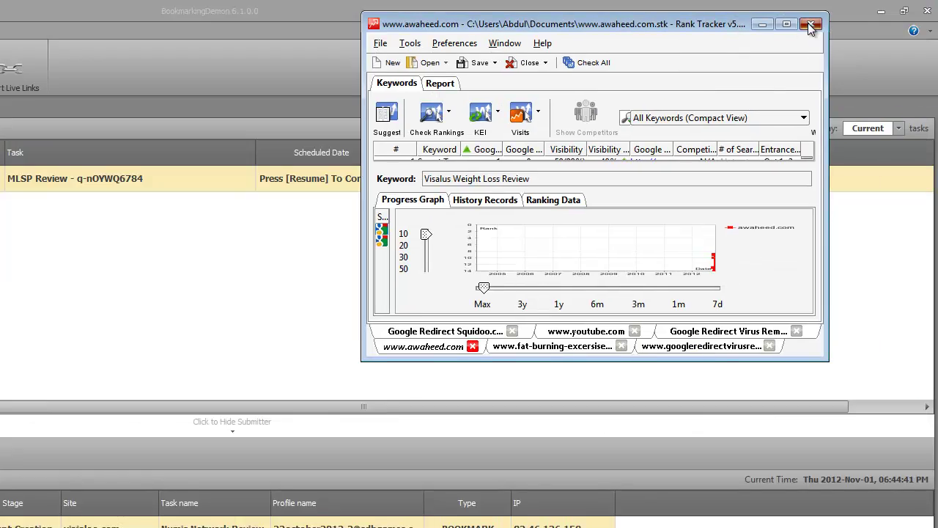
pyautogui.click(925, 7)
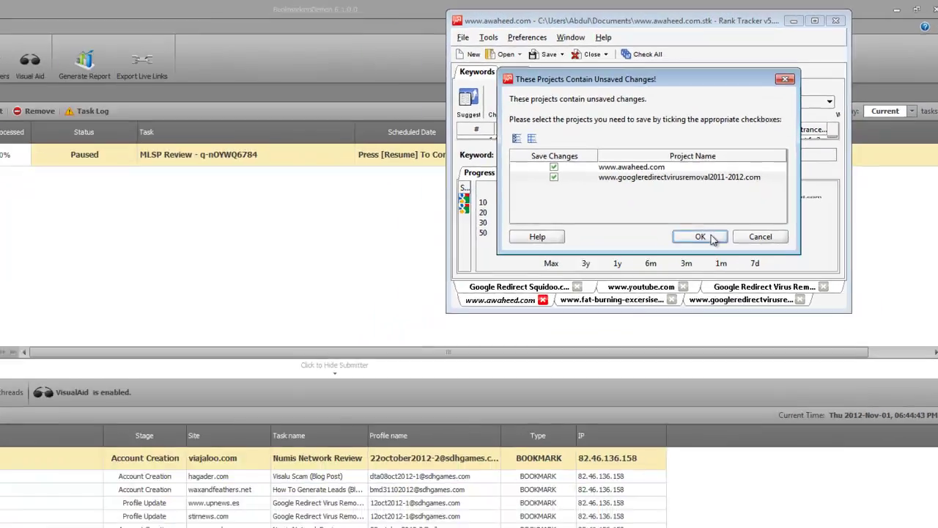
pyautogui.click(654, 273)
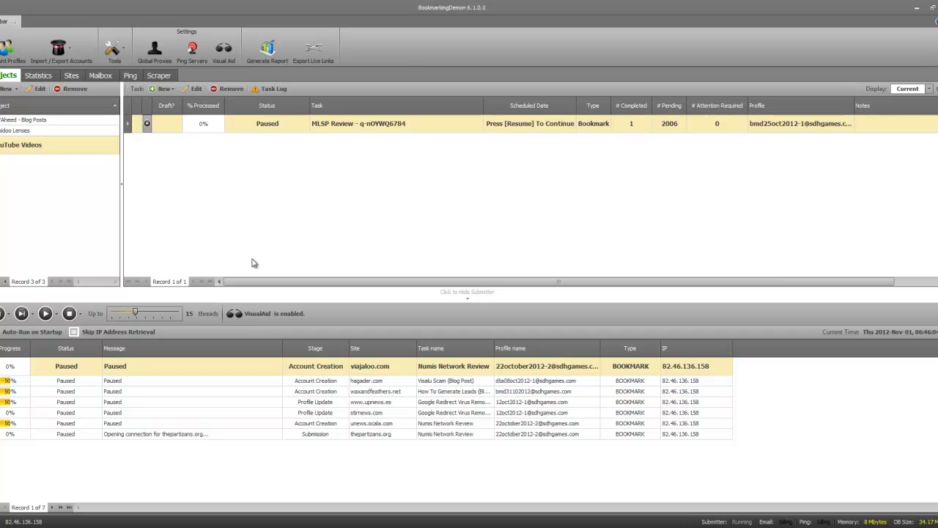
# - Check the Deathbycaptcha account balance in the Visual Aid settings and save the settings
pyautogui.click(242, 318)
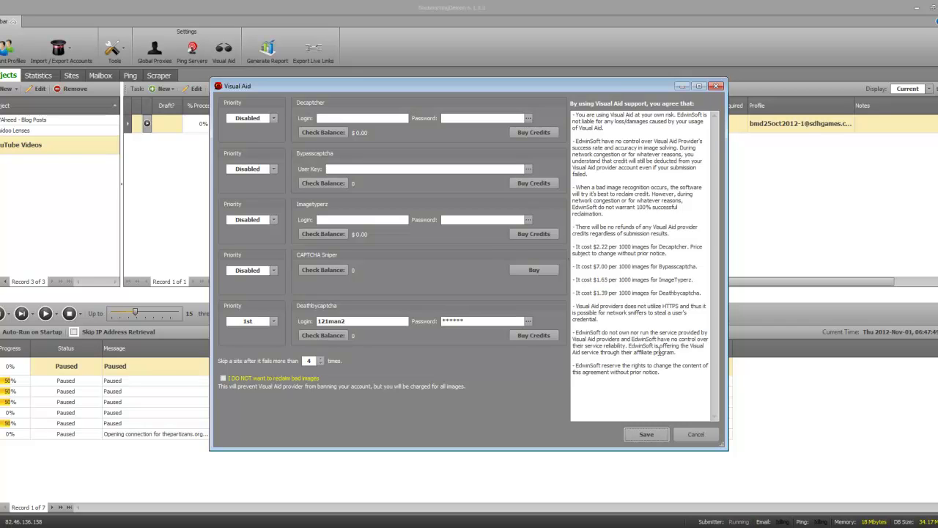
pyautogui.click(359, 320)
pyautogui.click(323, 336)
pyautogui.click(346, 339)
pyautogui.click(662, 439)
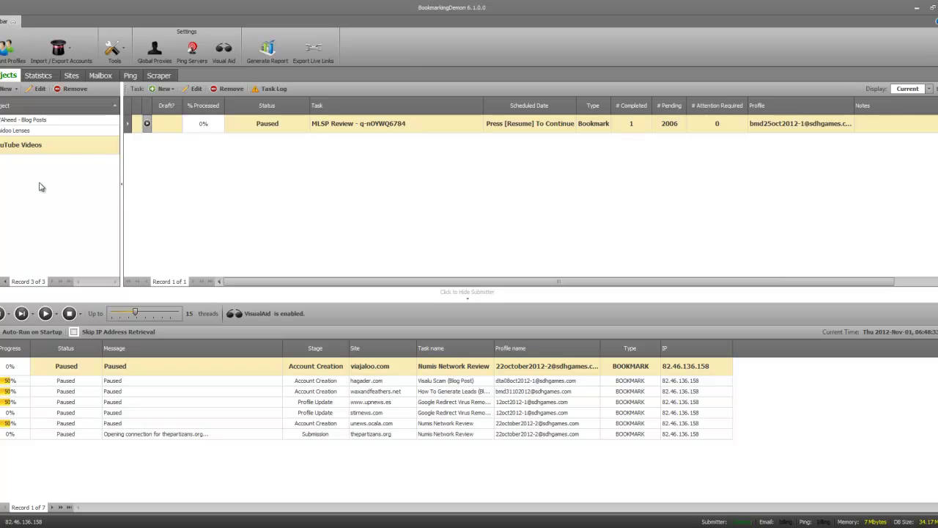
# - Review the tasks of all three projects and the task types available for a new AWAheed - Blog Posts task
pyautogui.click(44, 122)
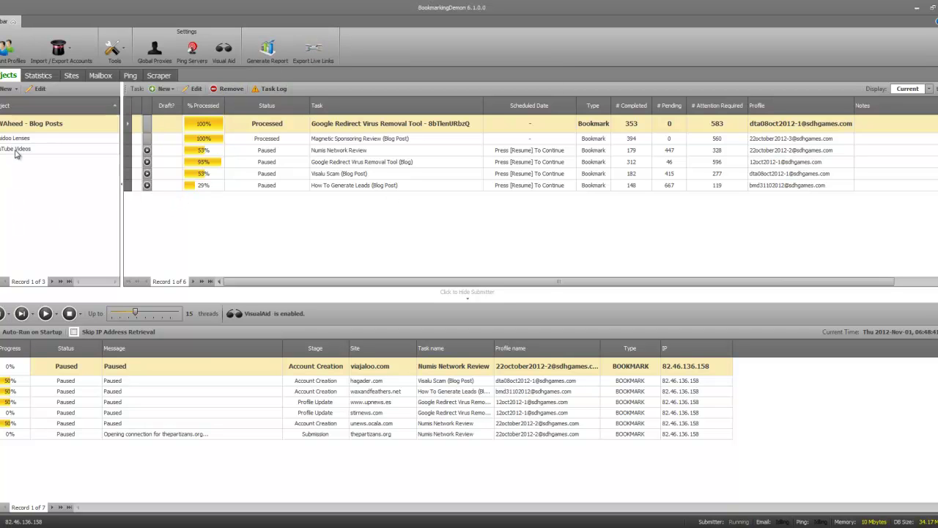
pyautogui.click(33, 139)
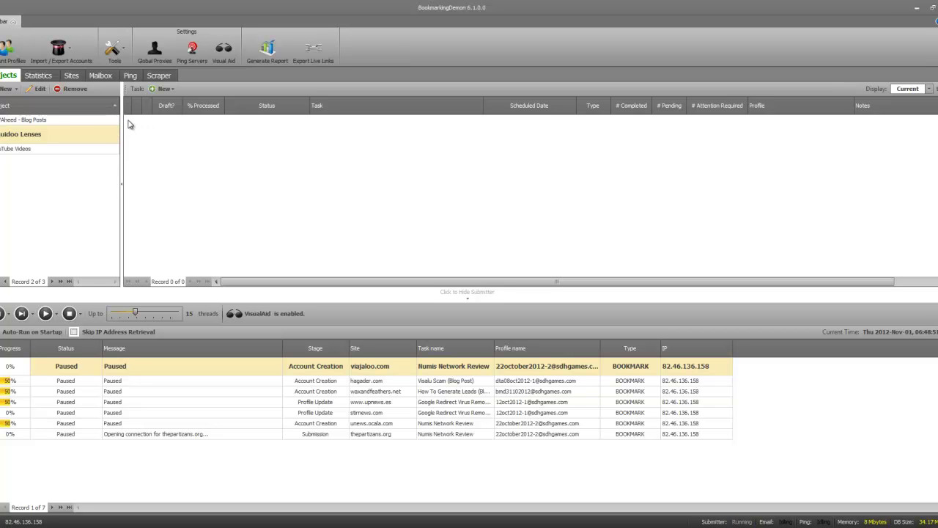
pyautogui.click(41, 155)
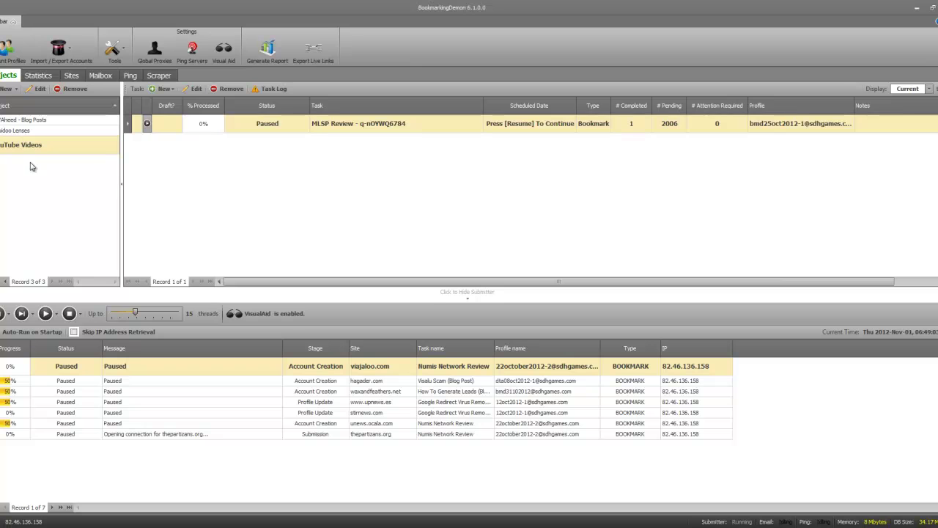
pyautogui.click(44, 121)
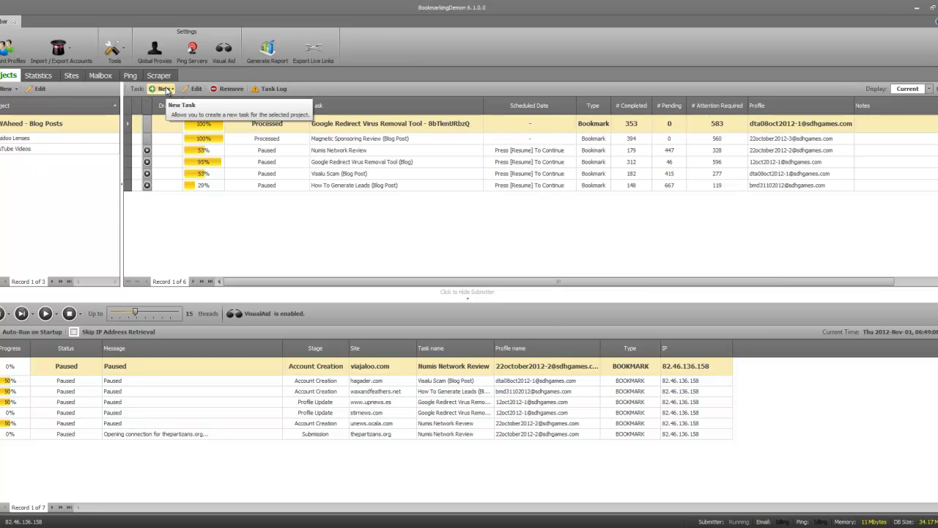
pyautogui.click(167, 90)
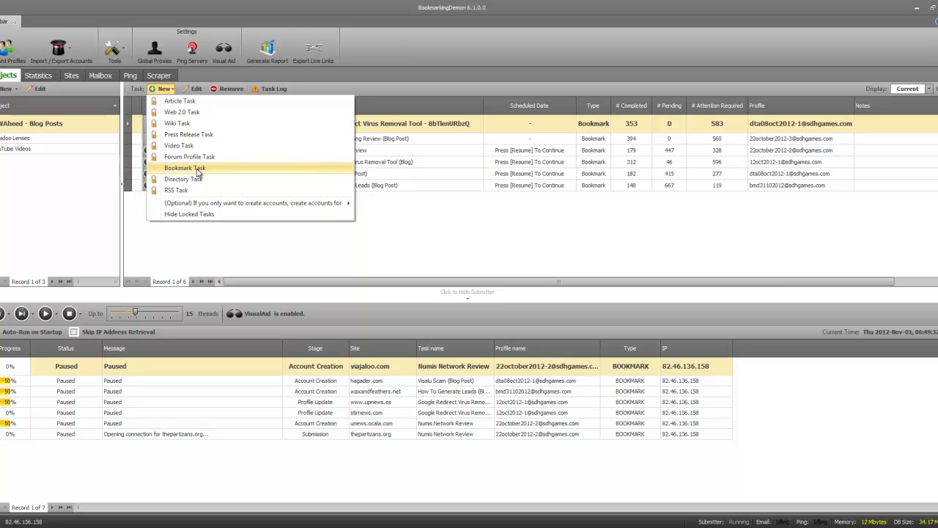
pyautogui.click(164, 253)
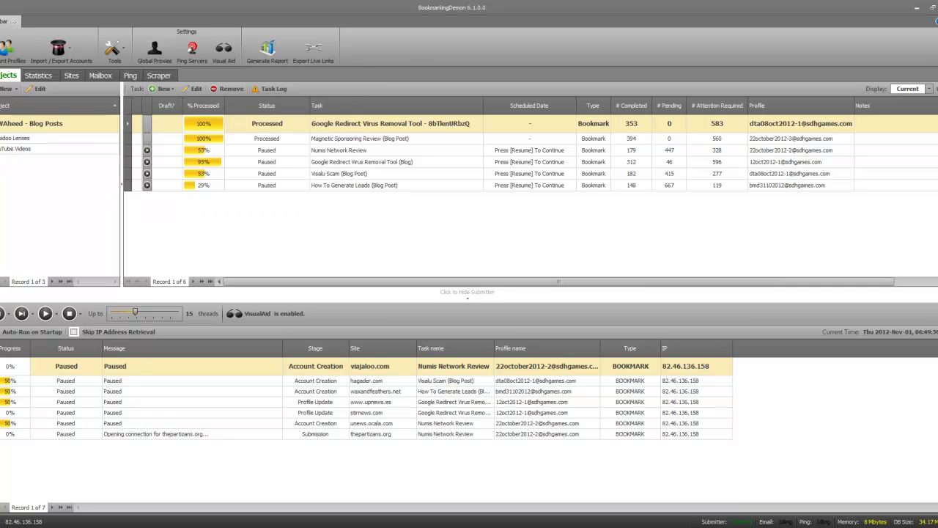
# - Create a new project named Affiliate Demon and select it in the project list
pyautogui.click(5, 89)
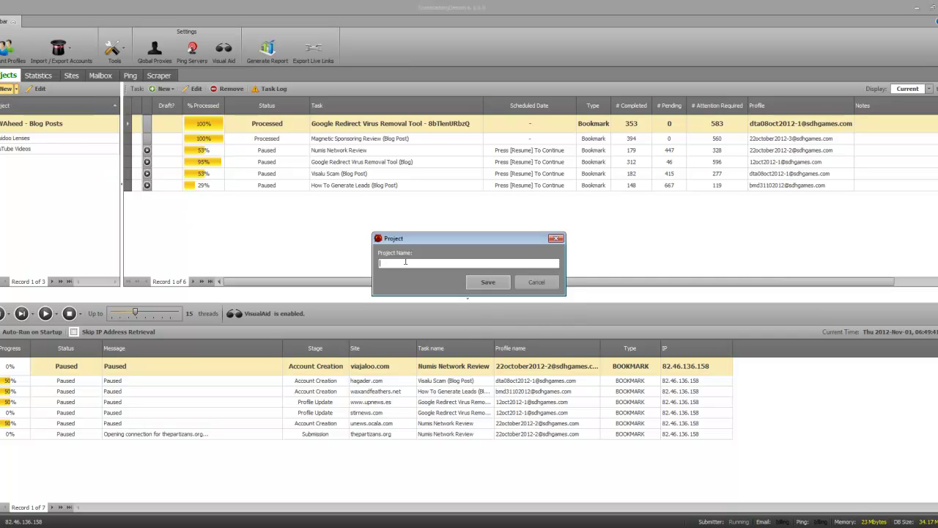
pyautogui.write('Affiliate Demon')
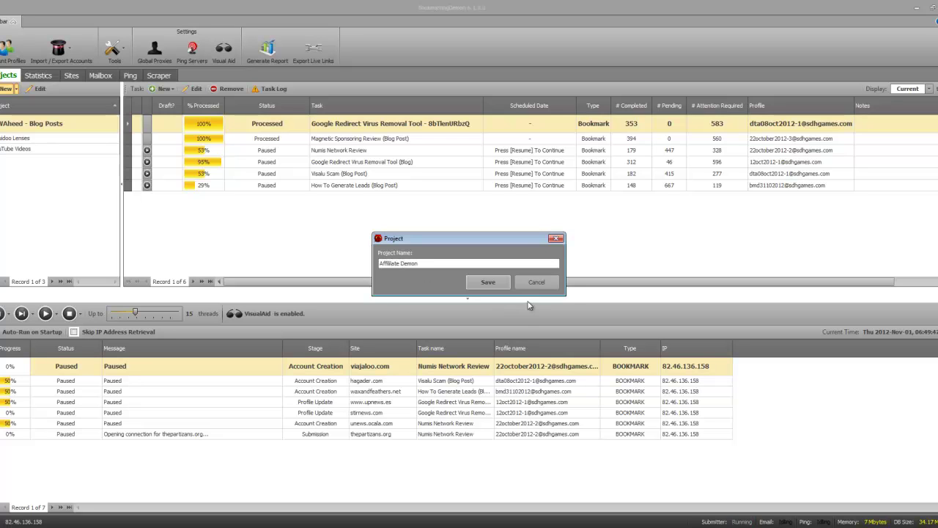
pyautogui.click(485, 283)
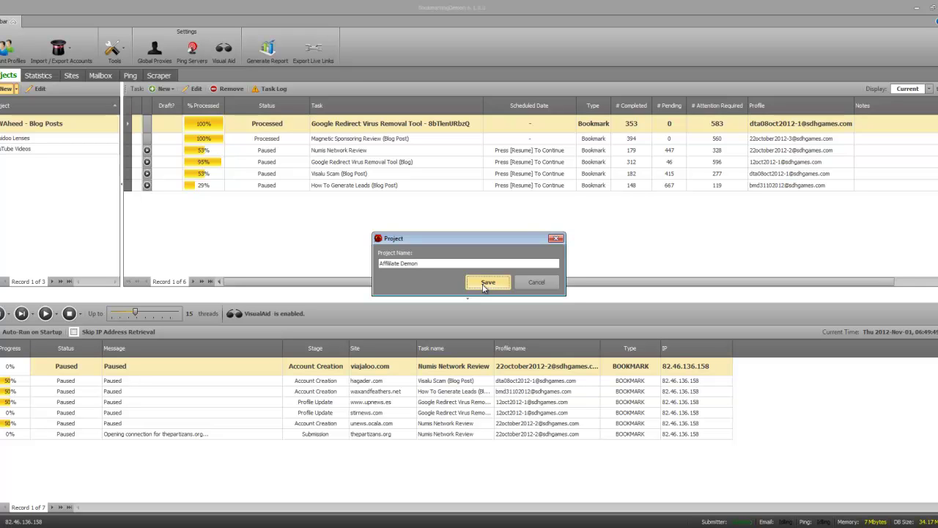
pyautogui.click(12, 123)
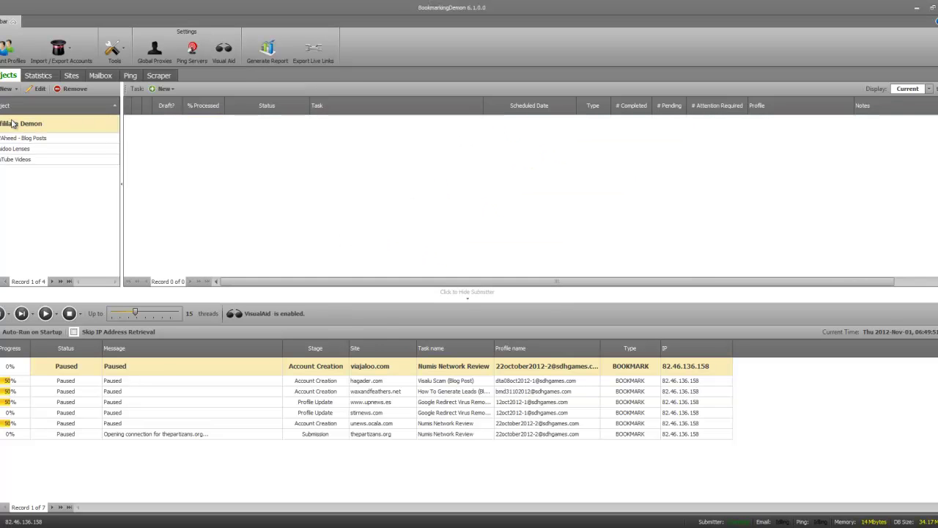